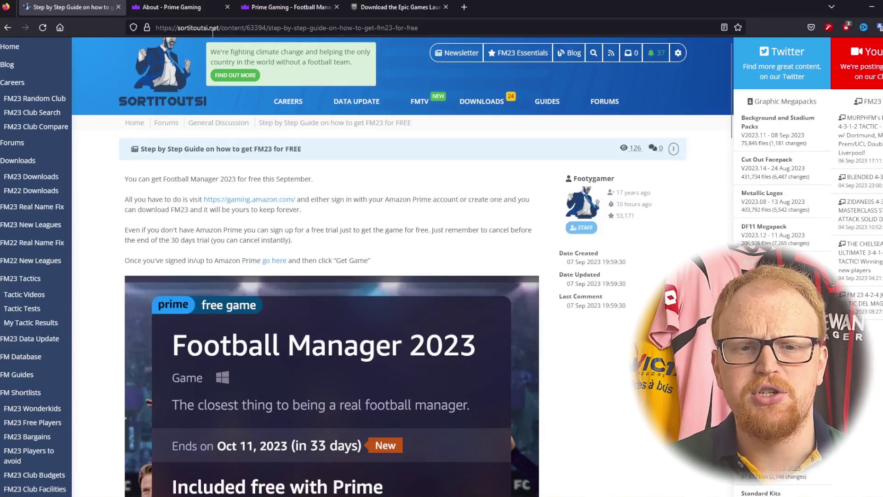
Step: Sign in to Prime Gaming with the Amazon account and get the free Football Manager 2023 game
left_click(187, 6)
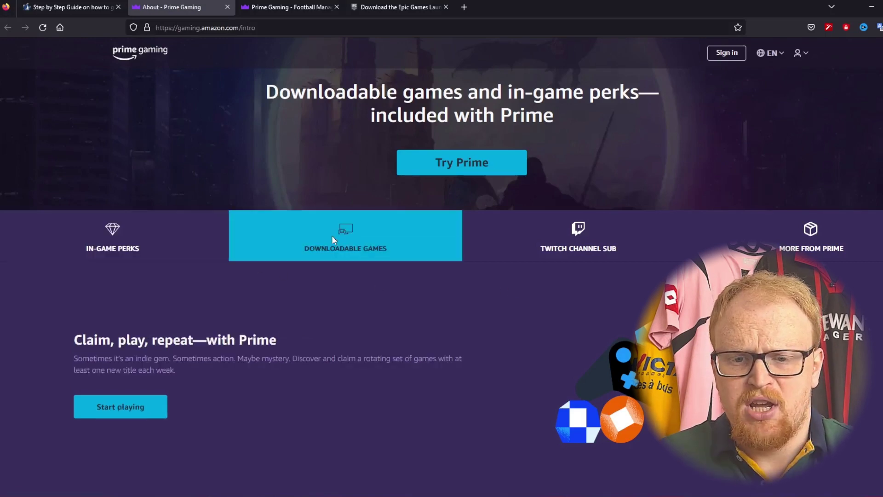
mouse_move(625, 240)
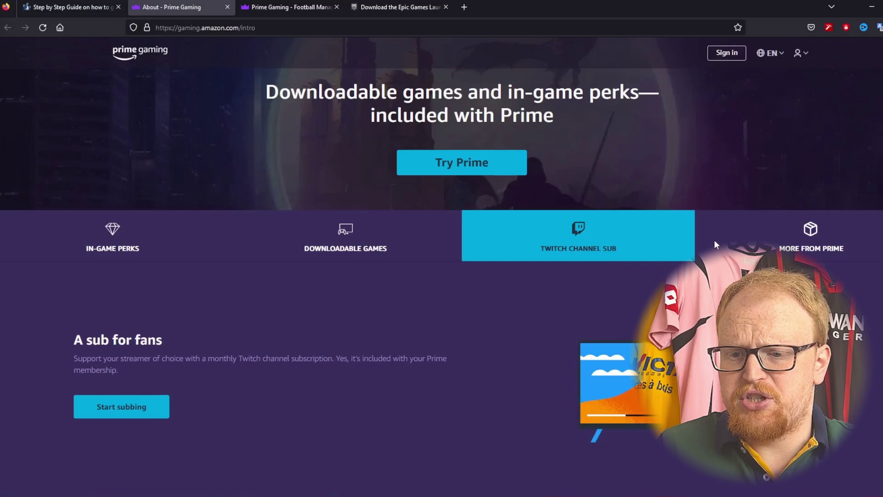
mouse_move(827, 248)
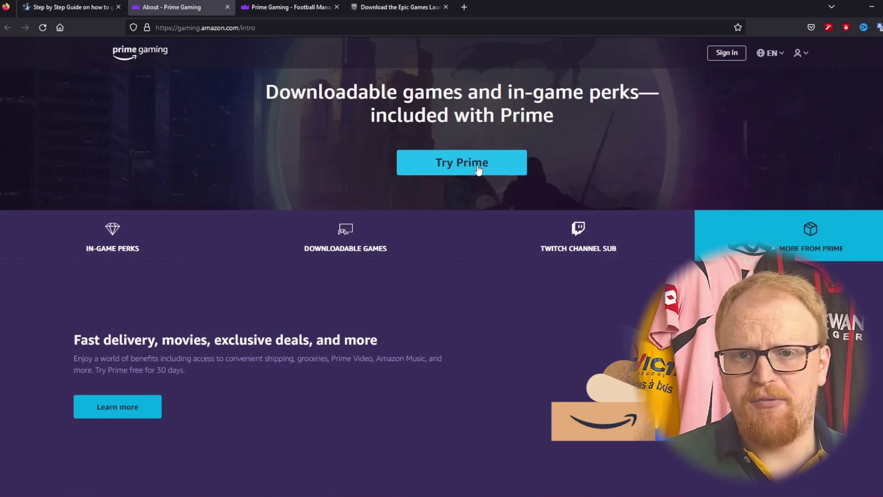
left_click(727, 55)
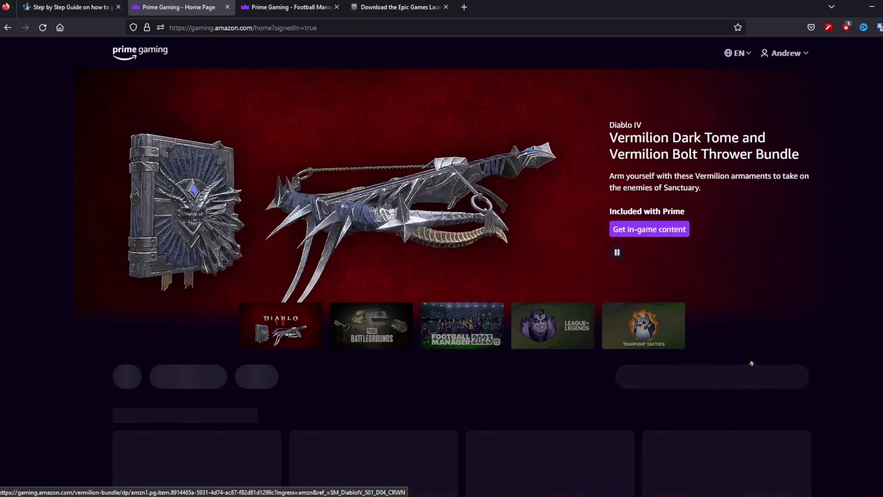
left_click(444, 326)
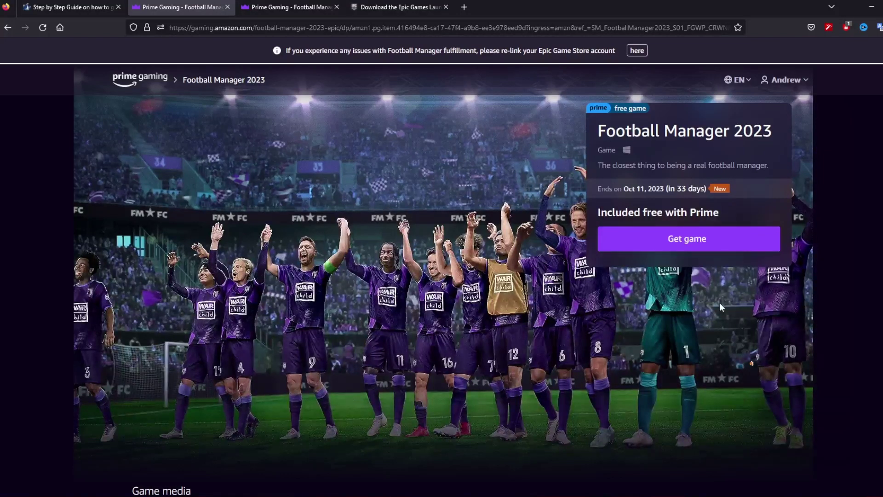
left_click(690, 244)
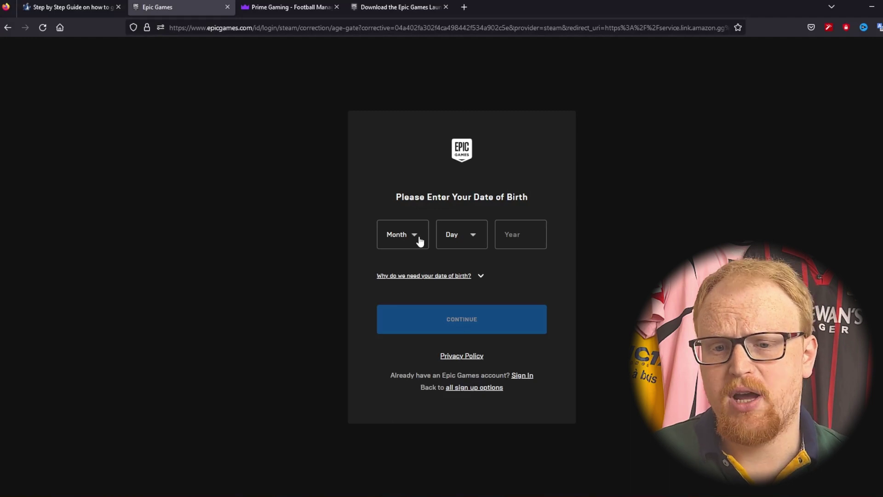
Step: Enter the date of birth for the Epic Games account and allow linking it with Prime Gaming
left_click(420, 240)
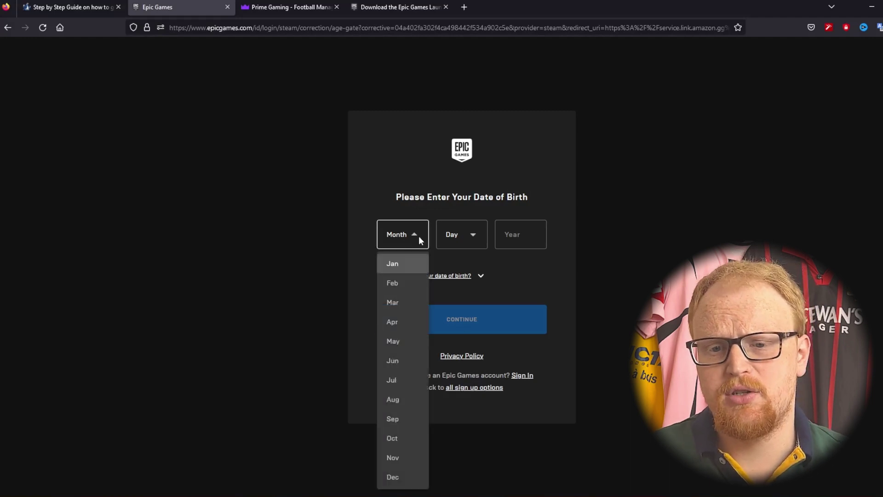
left_click(410, 439)
left_click(451, 235)
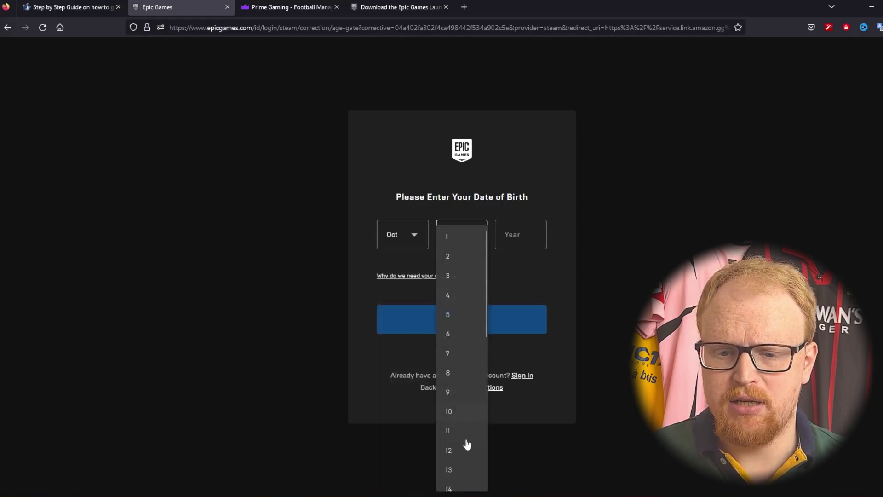
scroll(482, 430, "down", 5)
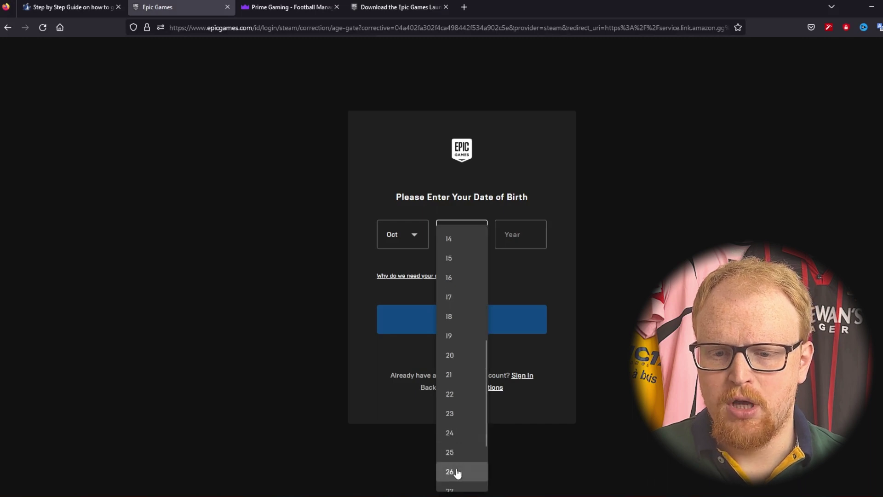
left_click(458, 472)
left_click(517, 233)
type("1989")
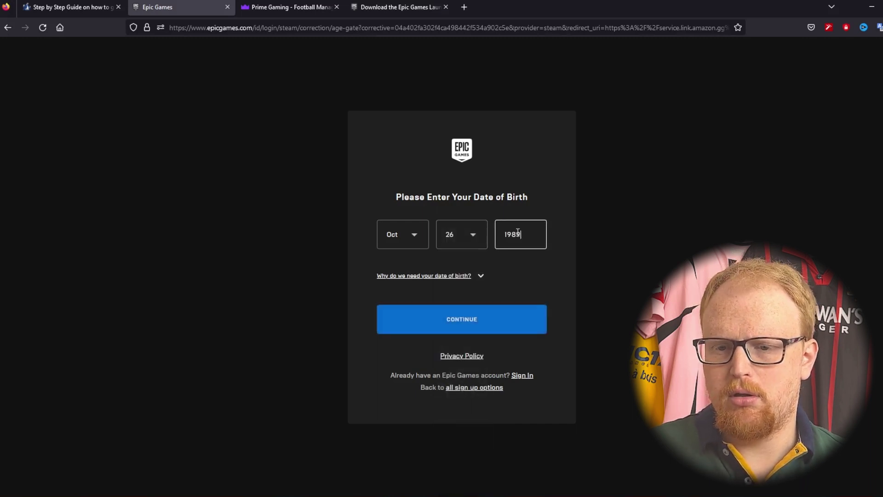
left_click(584, 275)
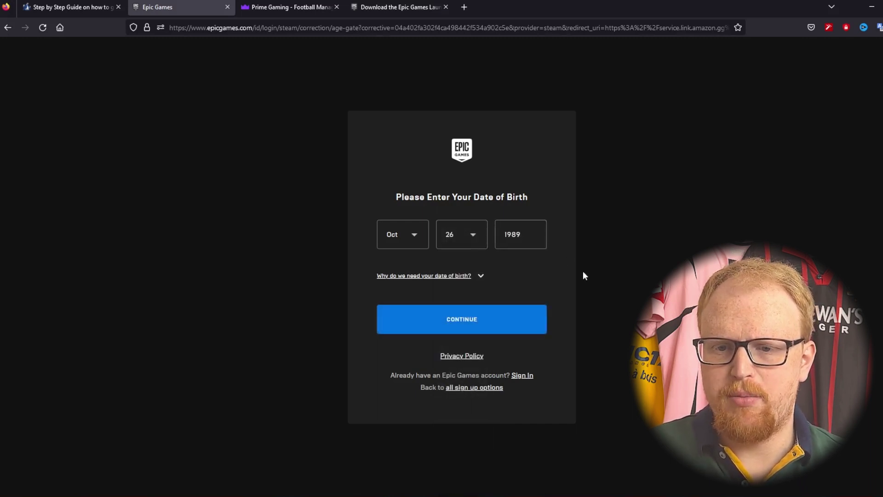
left_click(462, 324)
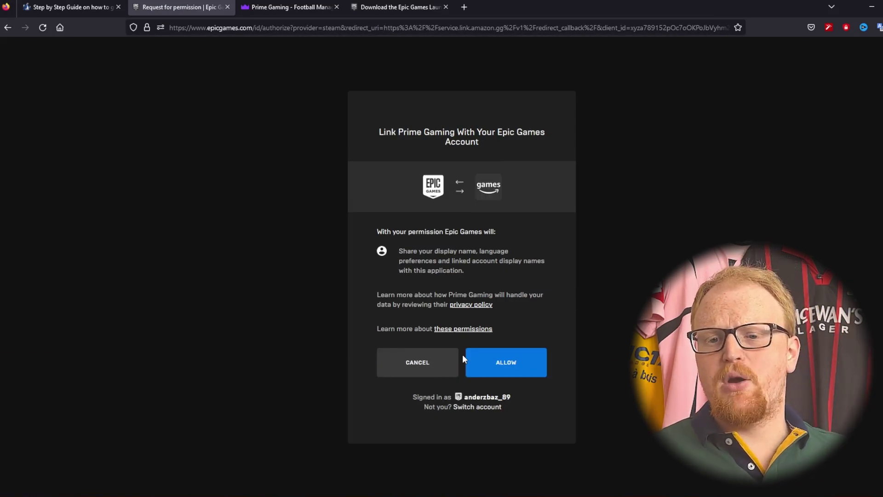
left_click(506, 363)
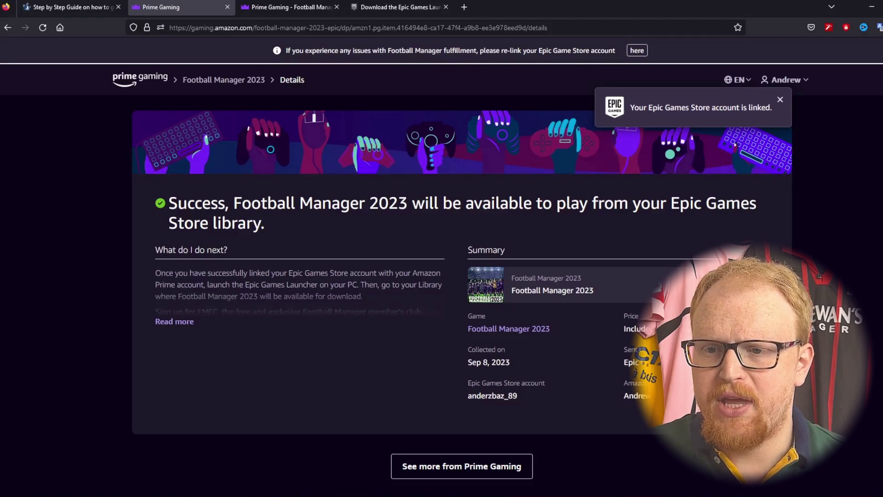
Step: Download the Epic Games Launcher for Windows and run EpicInstaller-15.7.0 from the Downloads folder
scroll(442, 257, "down", 2)
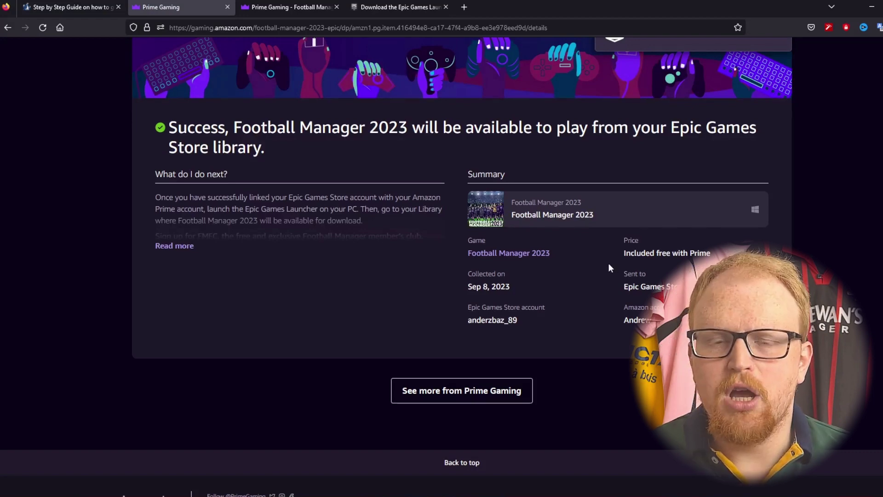
left_click(394, 5)
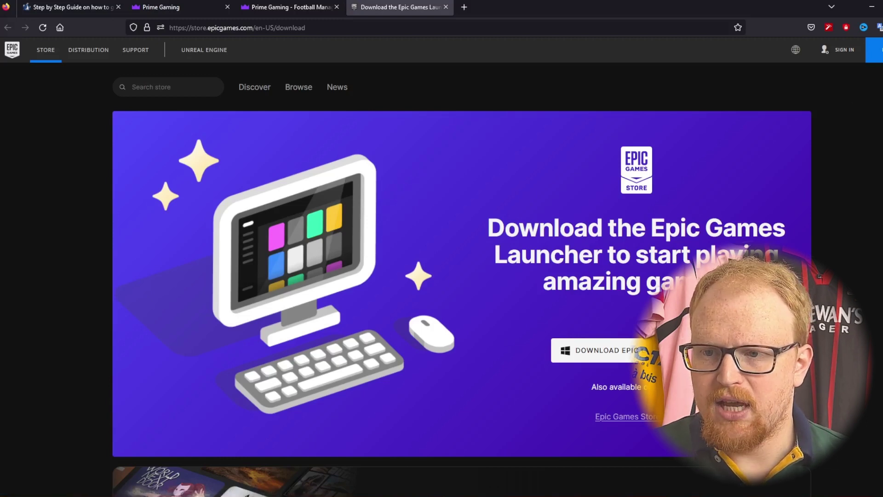
left_click(623, 357)
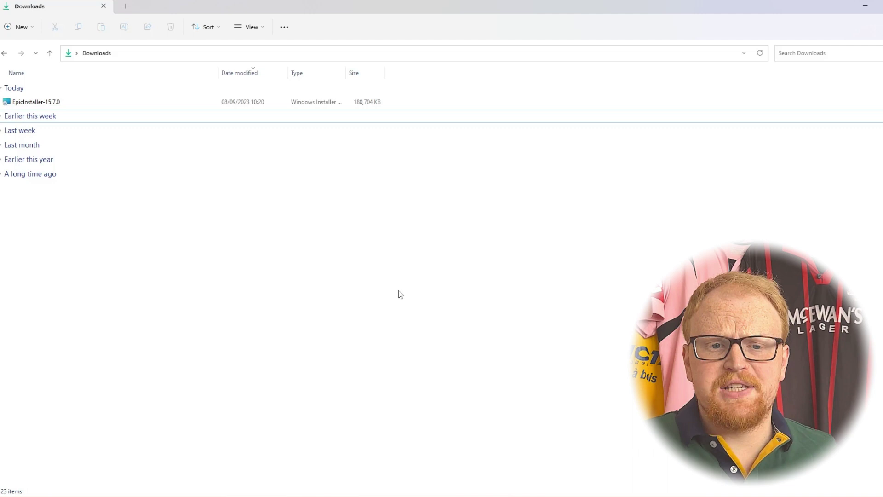
left_click(58, 106)
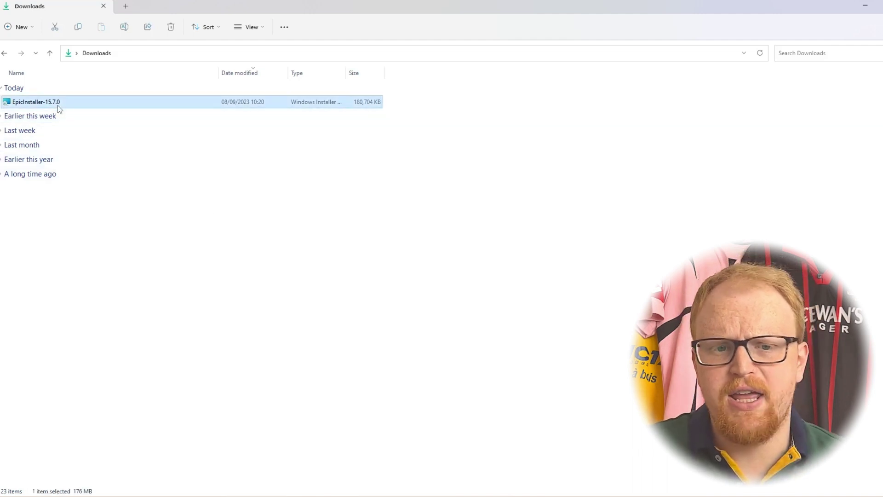
double_click(58, 102)
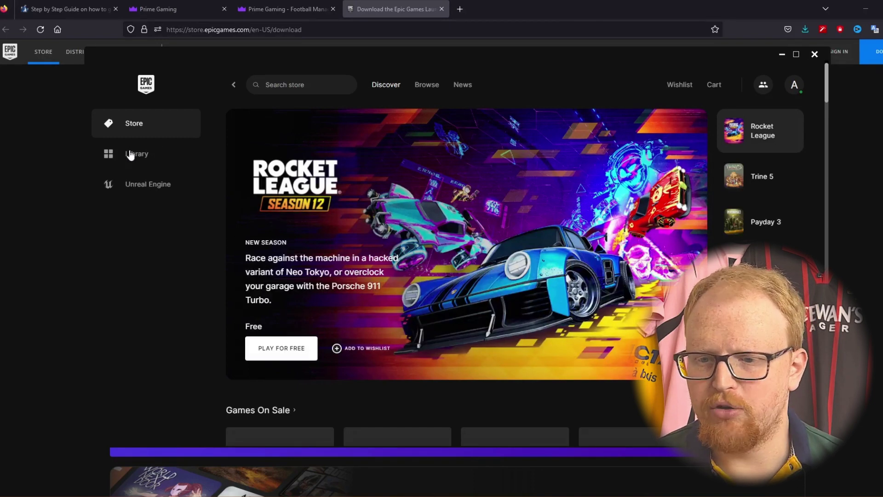
Step: Maximize the Epic Games Launcher and look through the game library for the Football Manager 2023 entries
left_click(796, 54)
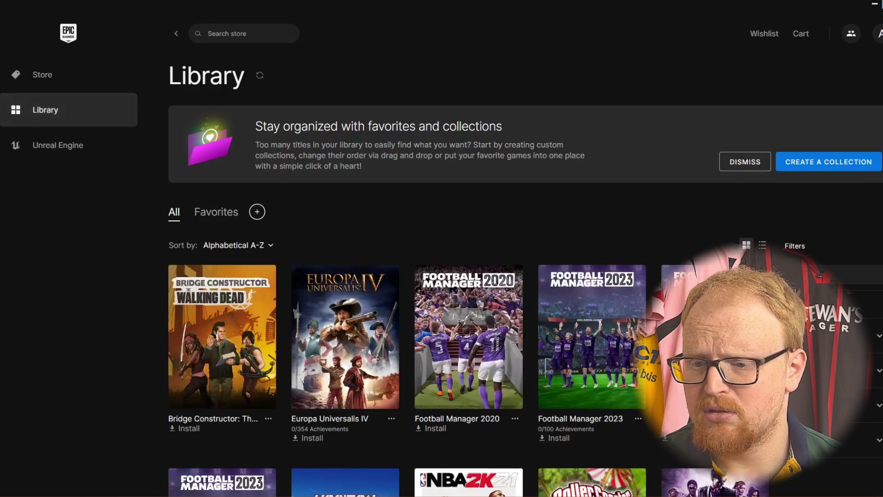
left_click(762, 418)
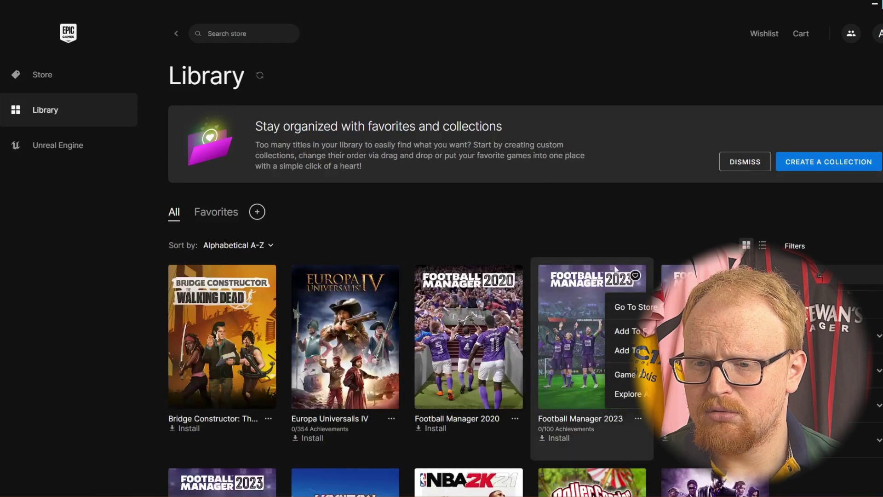
left_click(620, 222)
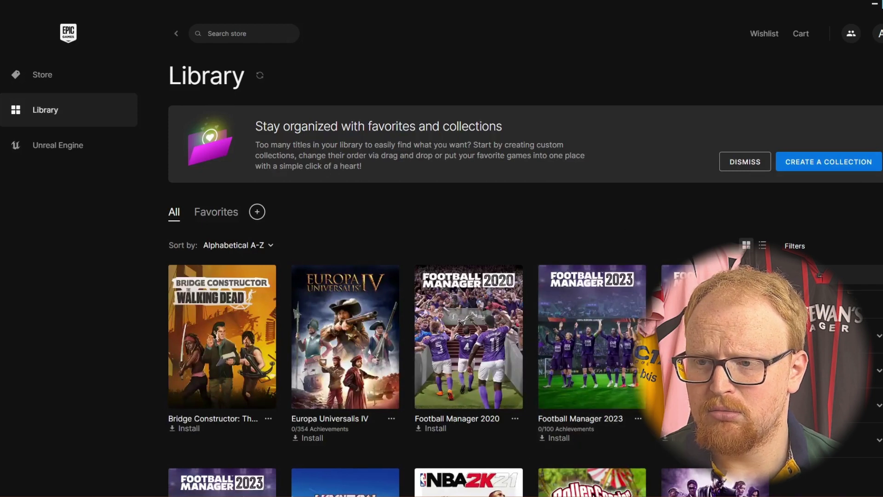
scroll(305, 419, "down", 5)
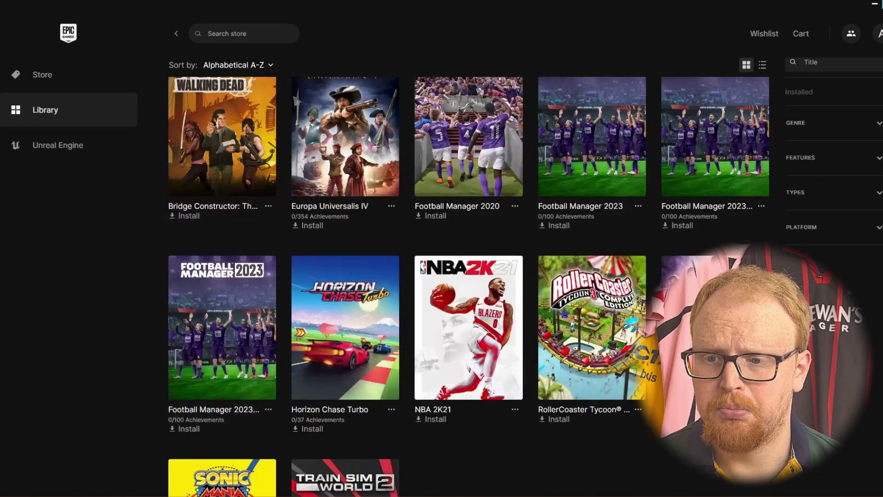
scroll(526, 280, "down", 3)
scroll(526, 280, "up", 5)
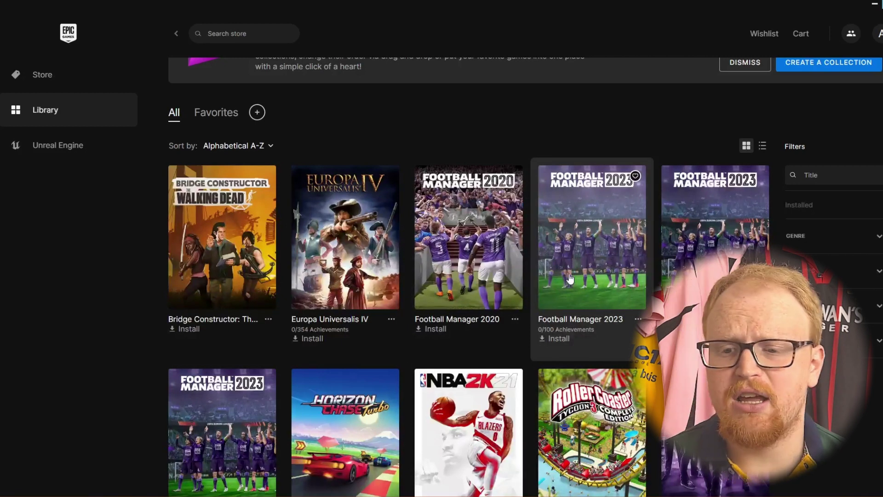
Step: Accept the Epic Games Store End User License Agreement and install Football Manager 2023 from the library
left_click(571, 278)
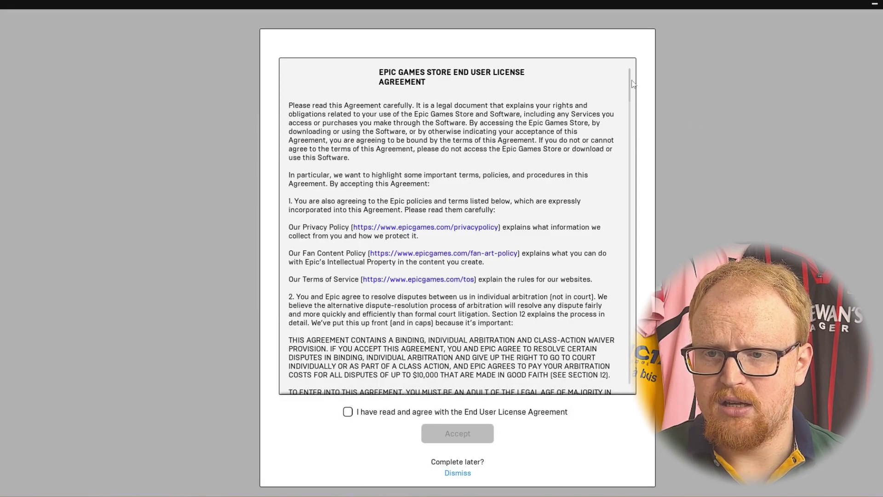
left_click_drag(629, 76, 629, 384)
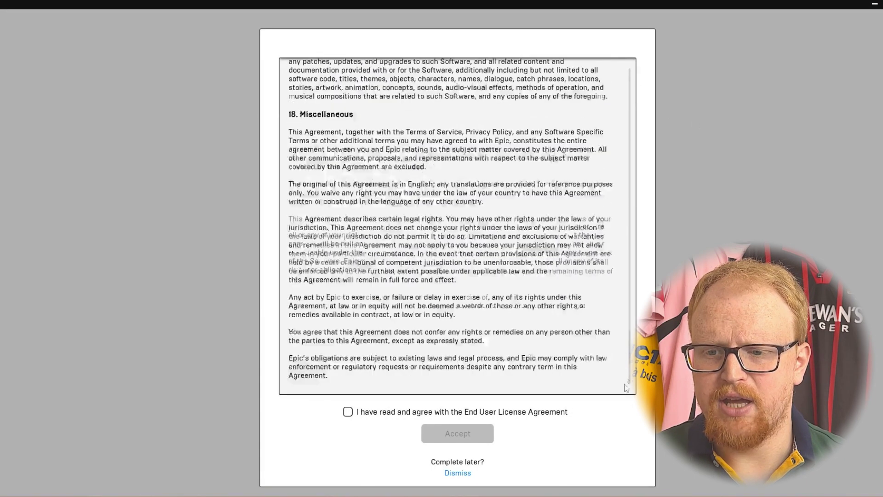
left_click(348, 412)
left_click(457, 433)
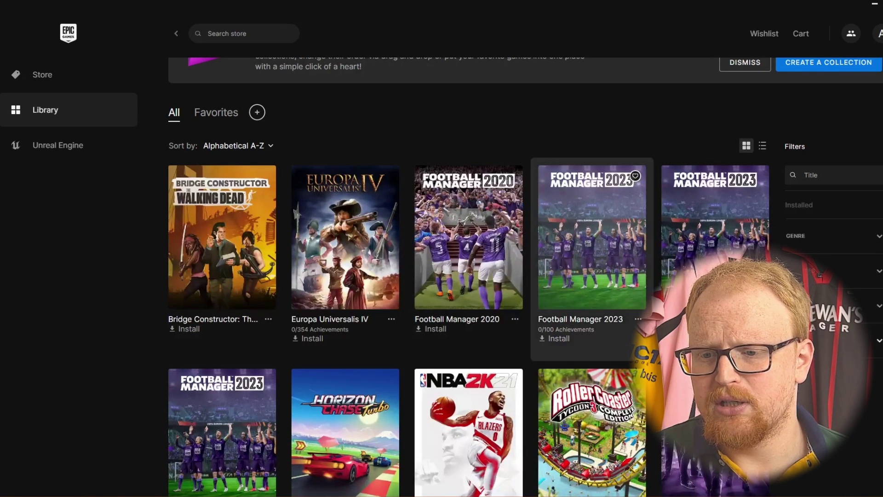
scroll(525, 276, "down", 5)
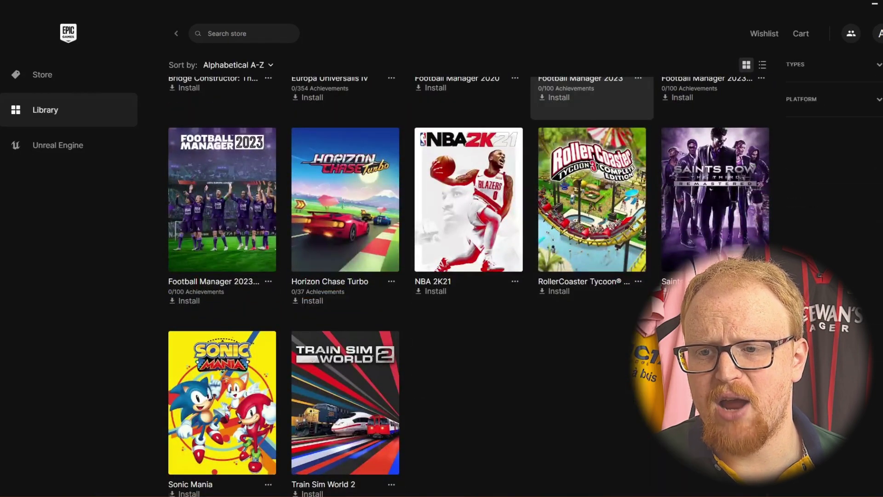
scroll(525, 276, "up", 6)
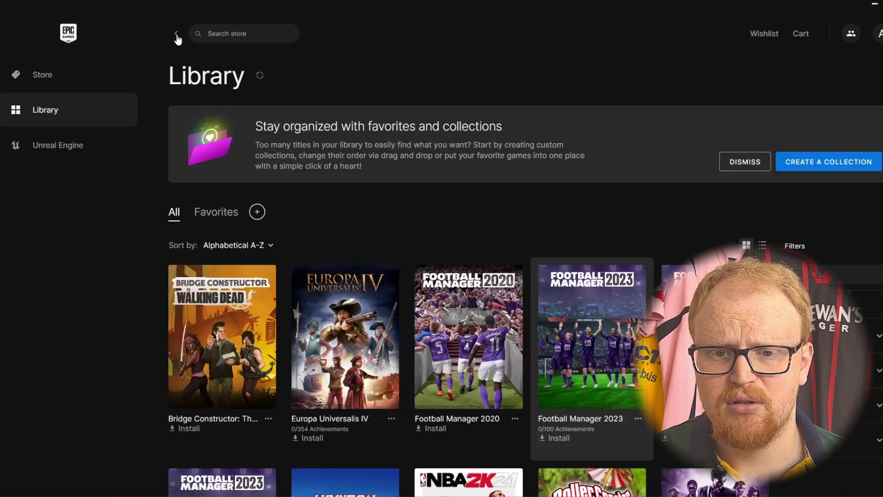
left_click(614, 435)
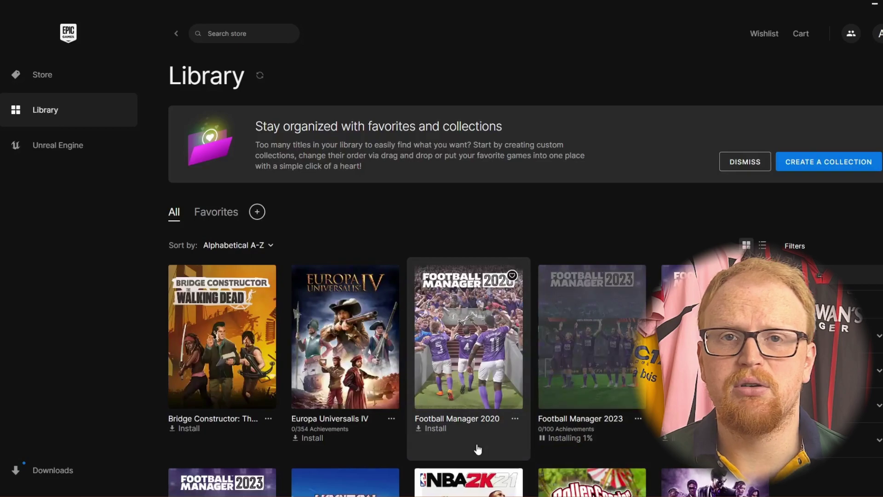
Step: Check the installation progress of Football Manager 2023 and launch the installed game
left_click(59, 469)
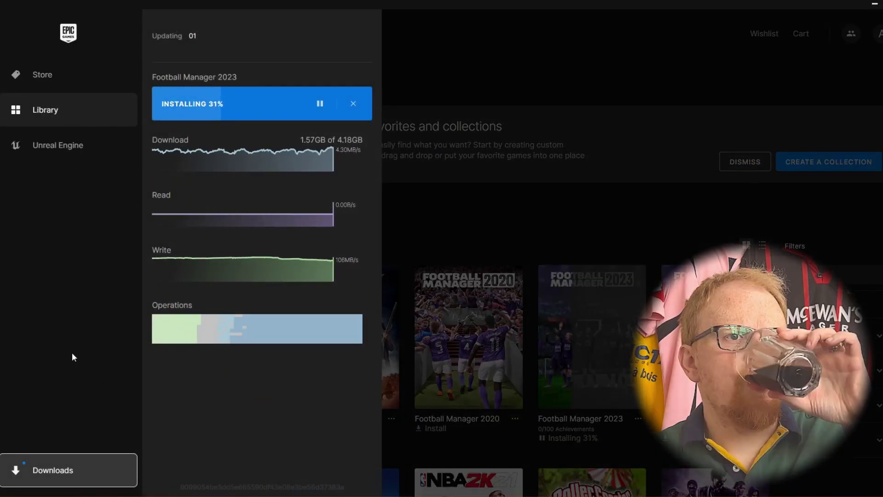
left_click(45, 470)
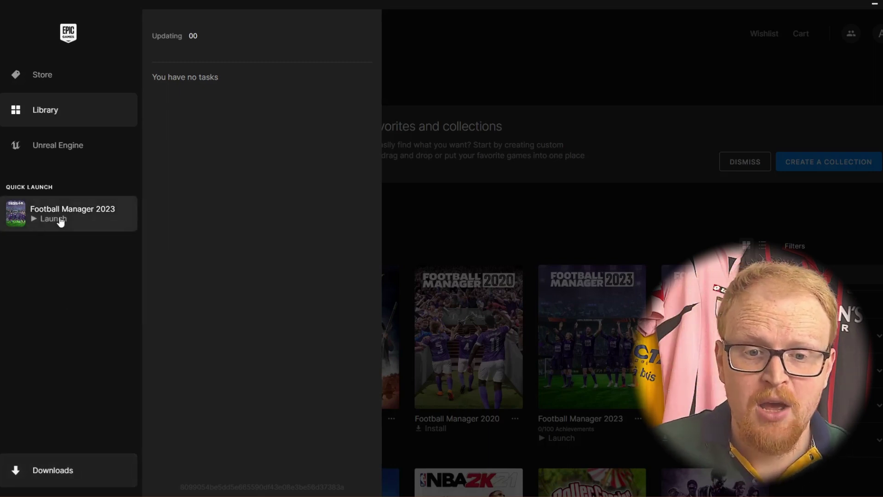
left_click(60, 221)
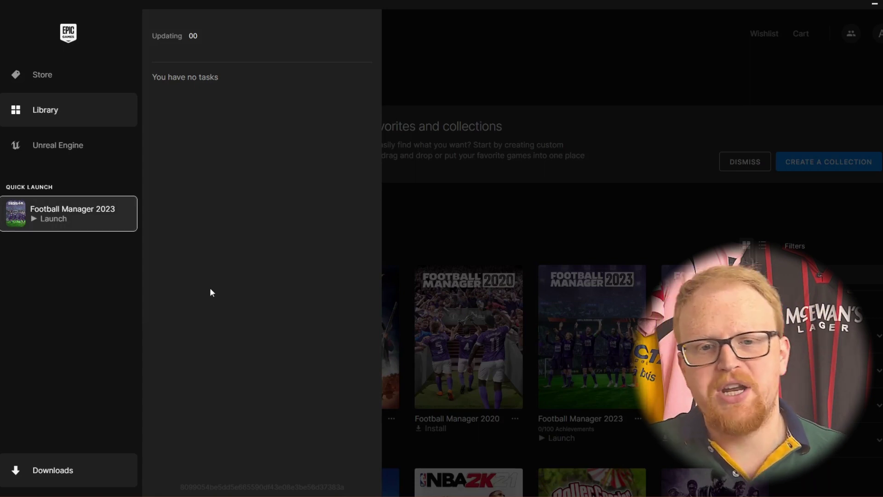